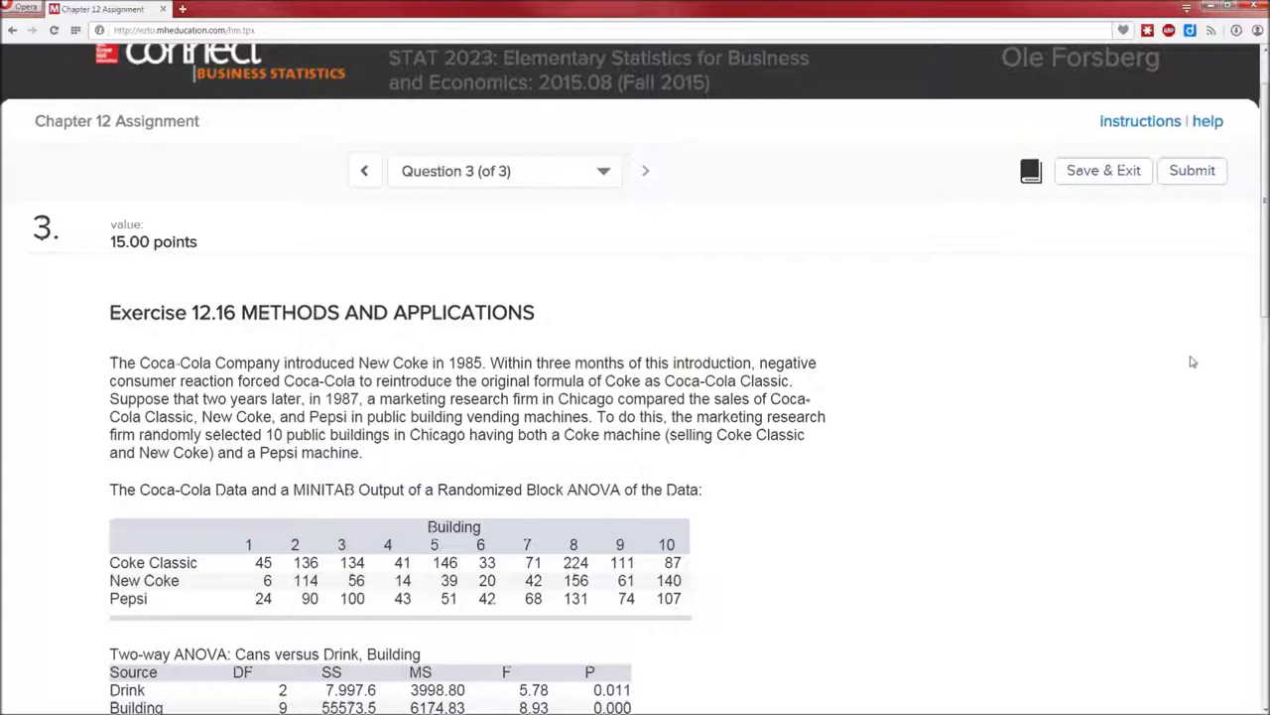
Enter 5.78 as the test statistic in part (a-1) of the Coca-Cola exercise.
{"action": "scroll", "coordinate": [872, 436], "scroll_direction": "down", "scroll_amount": 5}
{"action": "scroll", "coordinate": [871, 440], "scroll_direction": "down", "scroll_amount": 1}
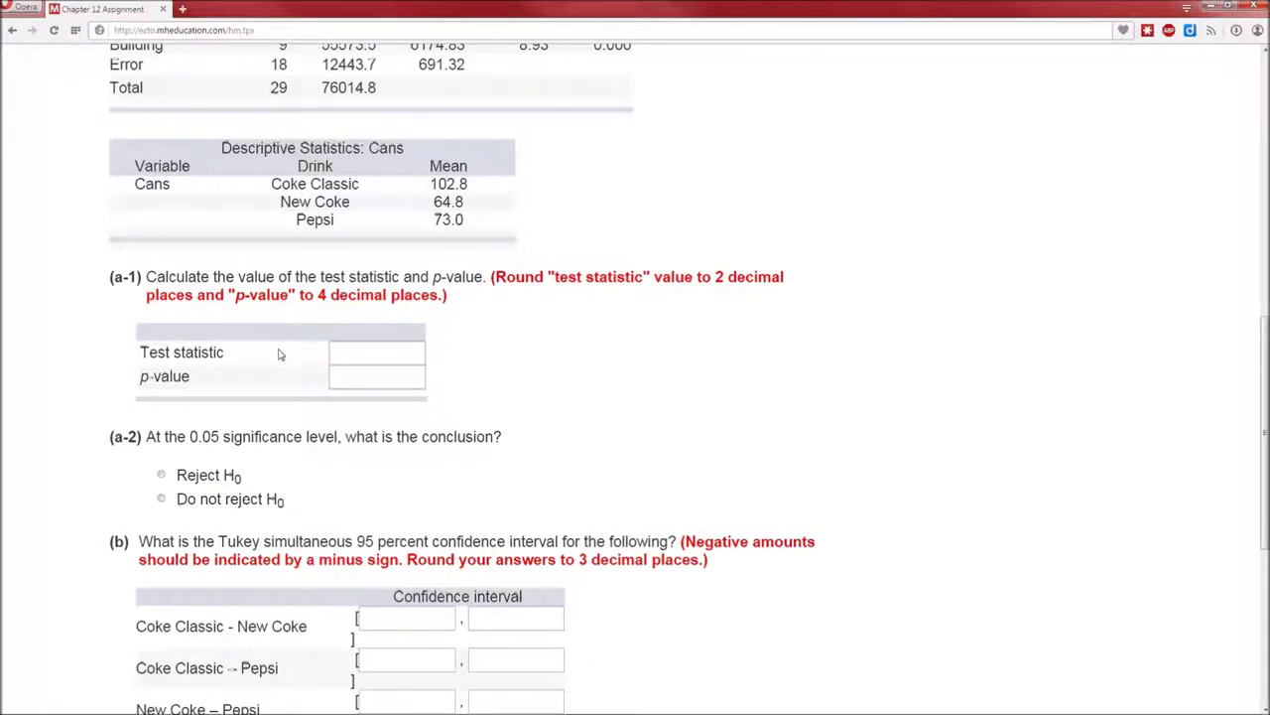
{"action": "scroll", "coordinate": [911, 471], "scroll_direction": "up", "scroll_amount": 1}
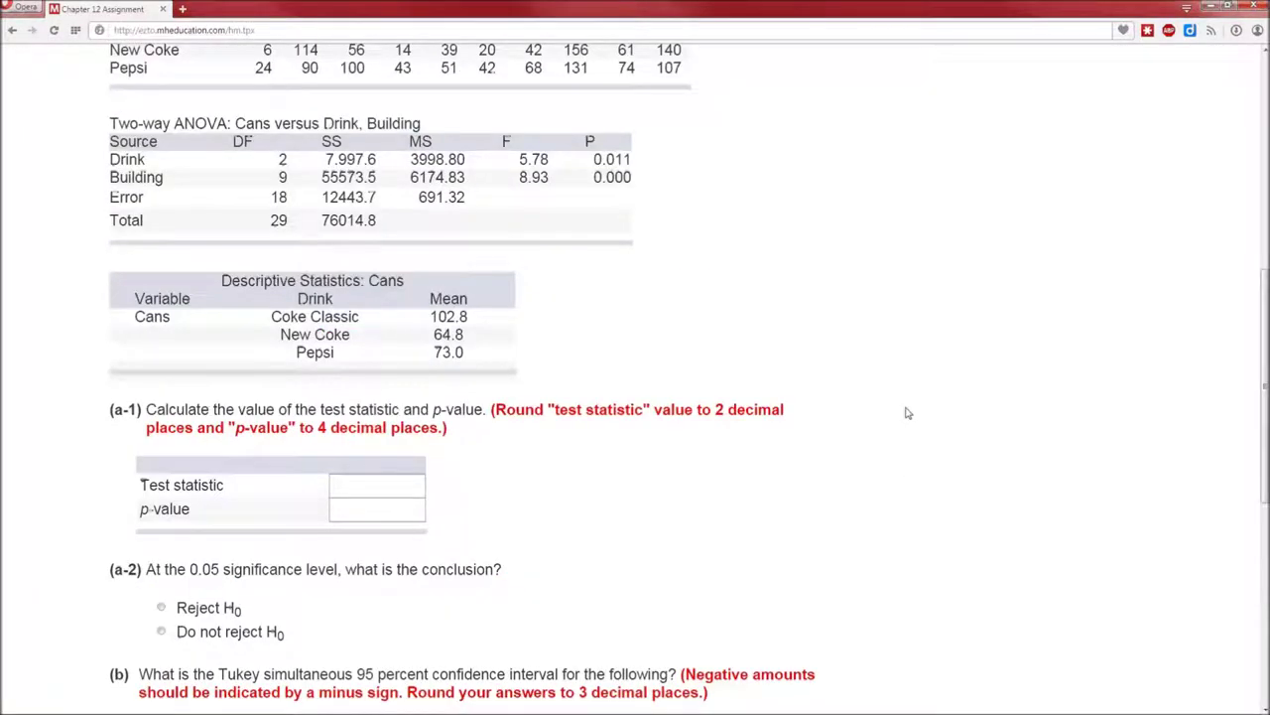
{"action": "scroll", "coordinate": [911, 379], "scroll_direction": "up", "scroll_amount": 1}
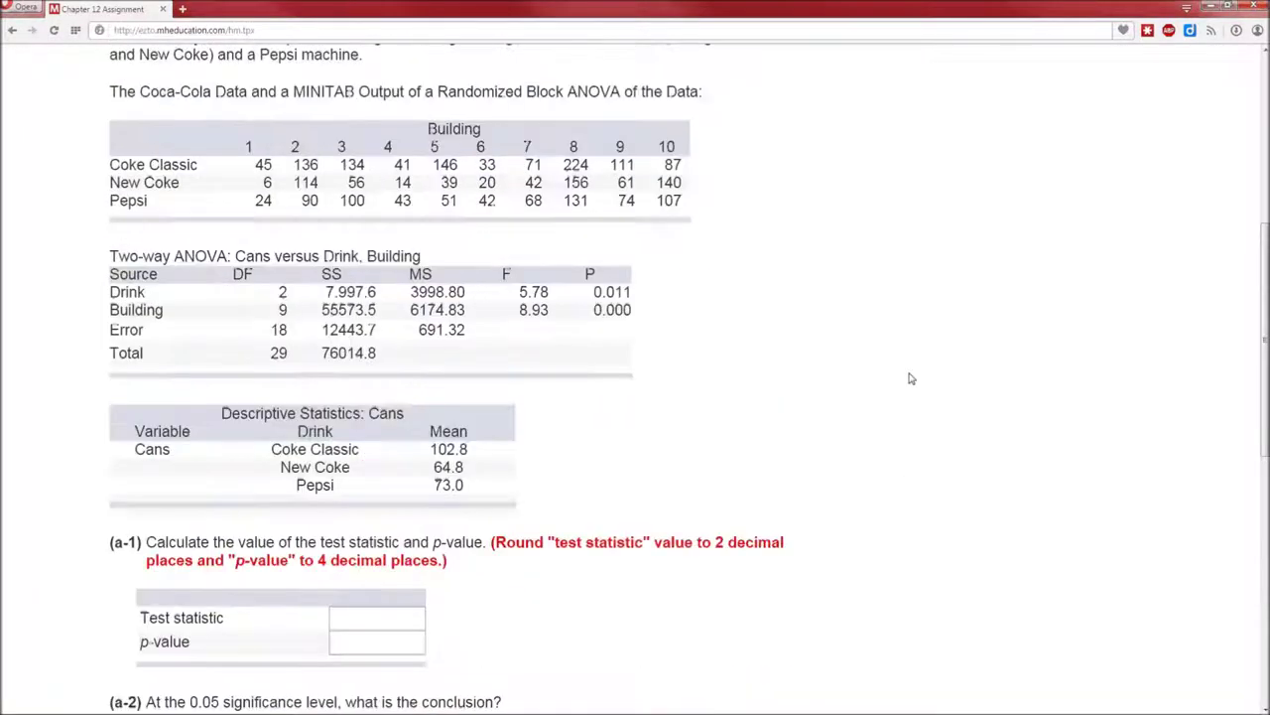
{"action": "left_click", "coordinate": [398, 618]}
{"action": "type", "text": "5.78"}
Look up the Rows F and P-value in the Excel ANOVA table and enter 0.0115 as the p-value in part (a-1) of the browser assignment.
{"action": "left_click", "coordinate": [356, 642]}
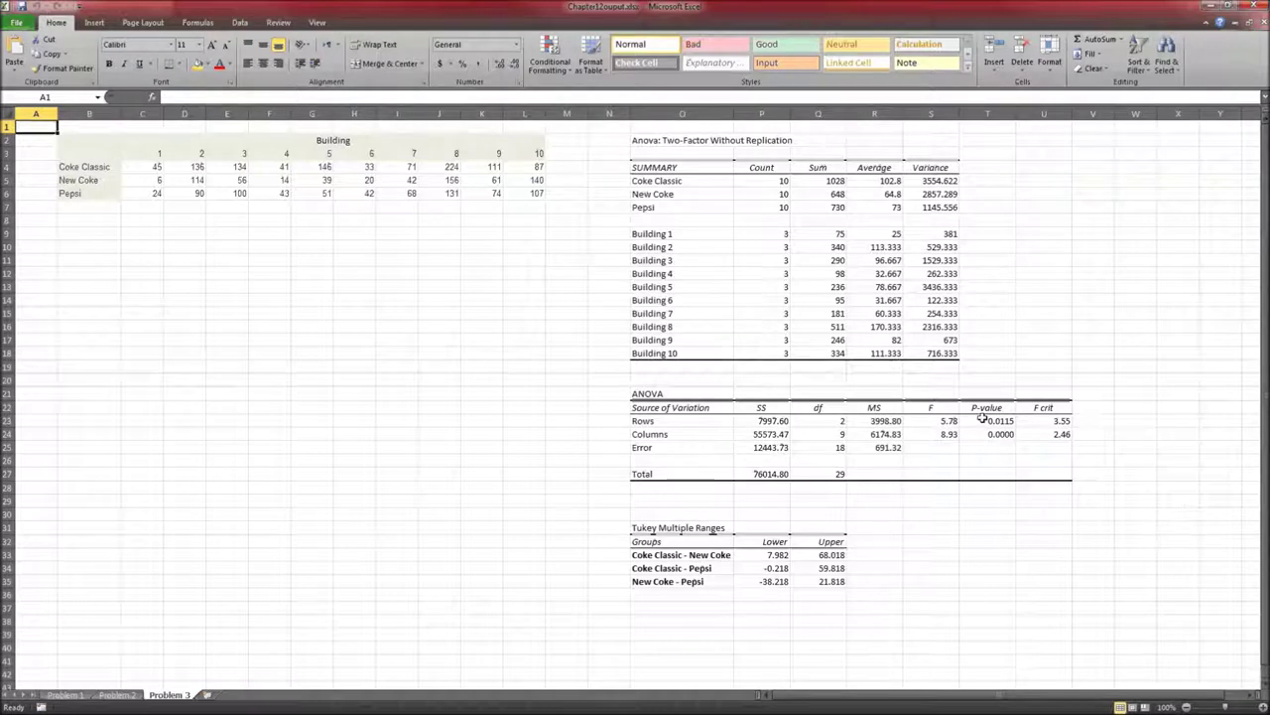
{"action": "left_click", "coordinate": [939, 421]}
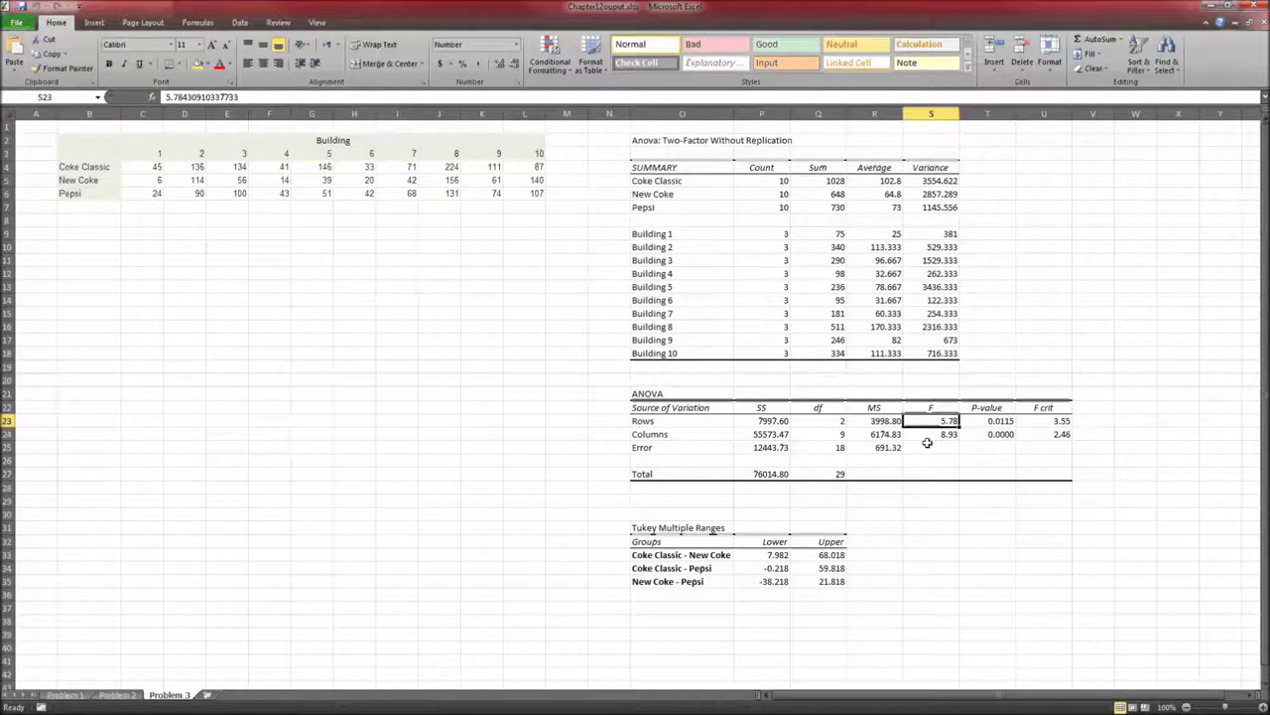
{"action": "left_click", "coordinate": [989, 420]}
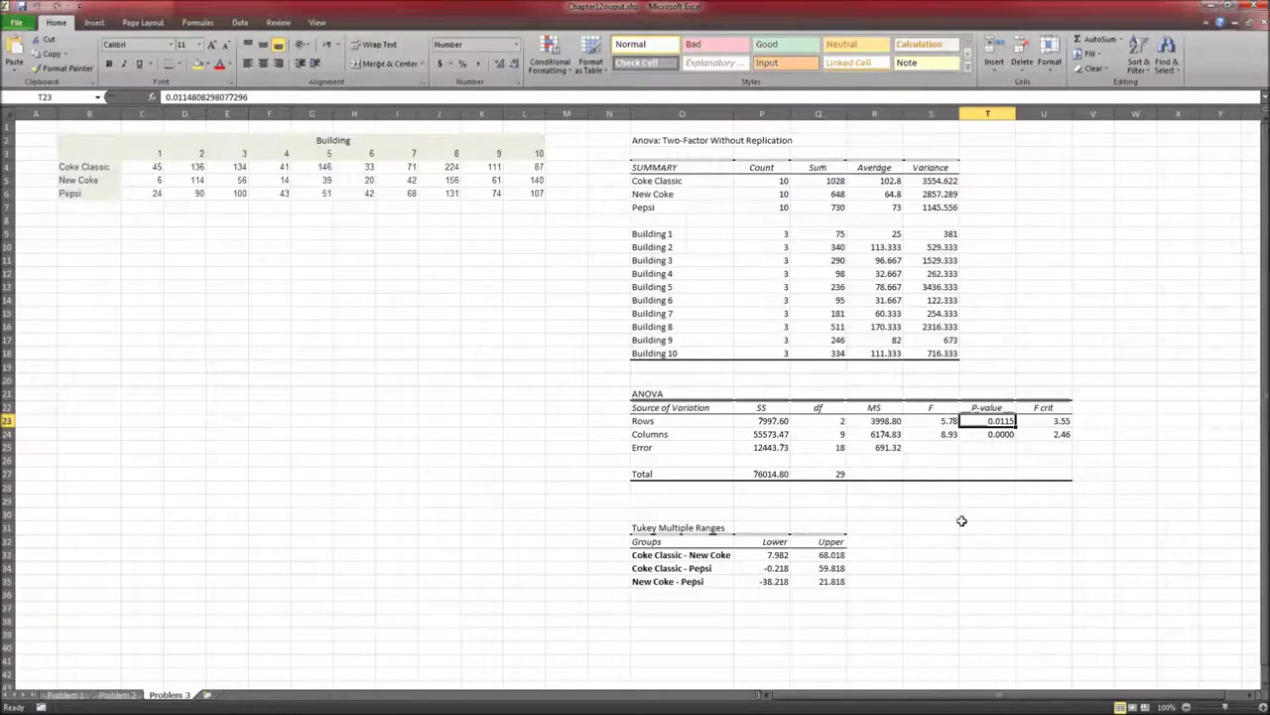
{"action": "key", "text": "alt+Tab"}
{"action": "left_click", "coordinate": [373, 640]}
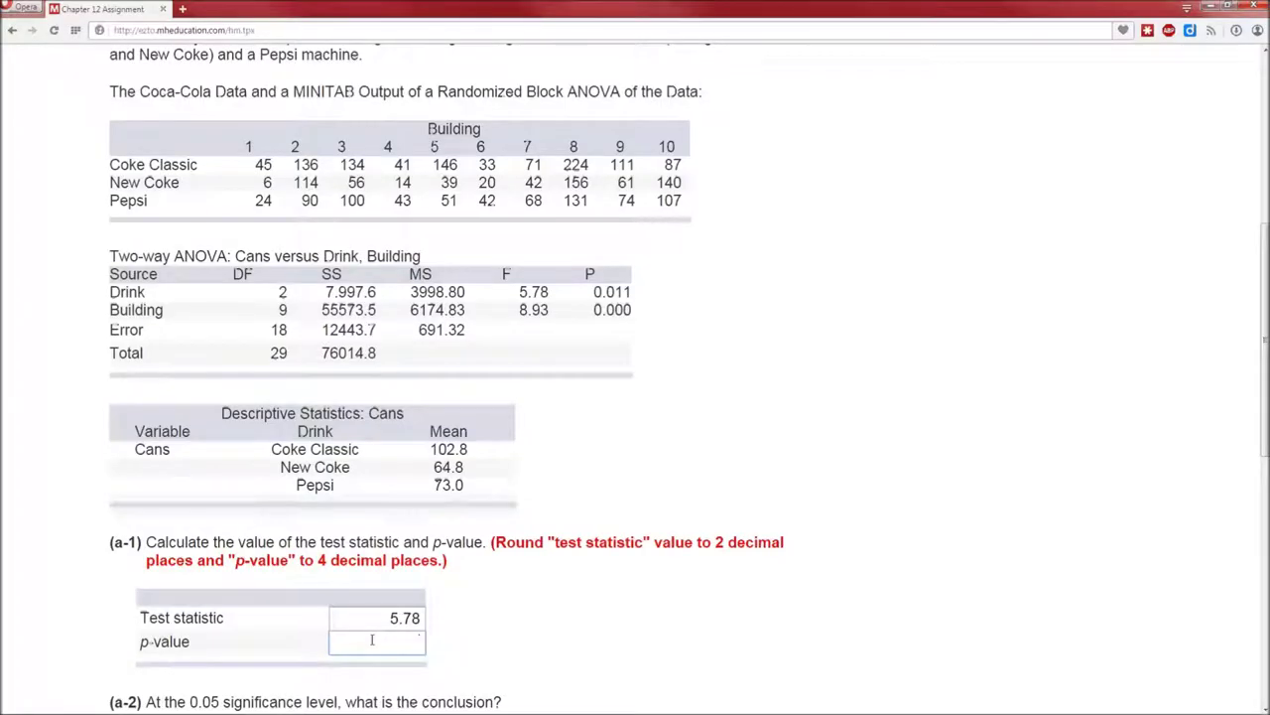
{"action": "type", "text": "0.0115"}
Answer part (a-2) with Reject H0 as the conclusion at the 0.05 significance level.
{"action": "scroll", "coordinate": [609, 623], "scroll_direction": "down", "scroll_amount": 3}
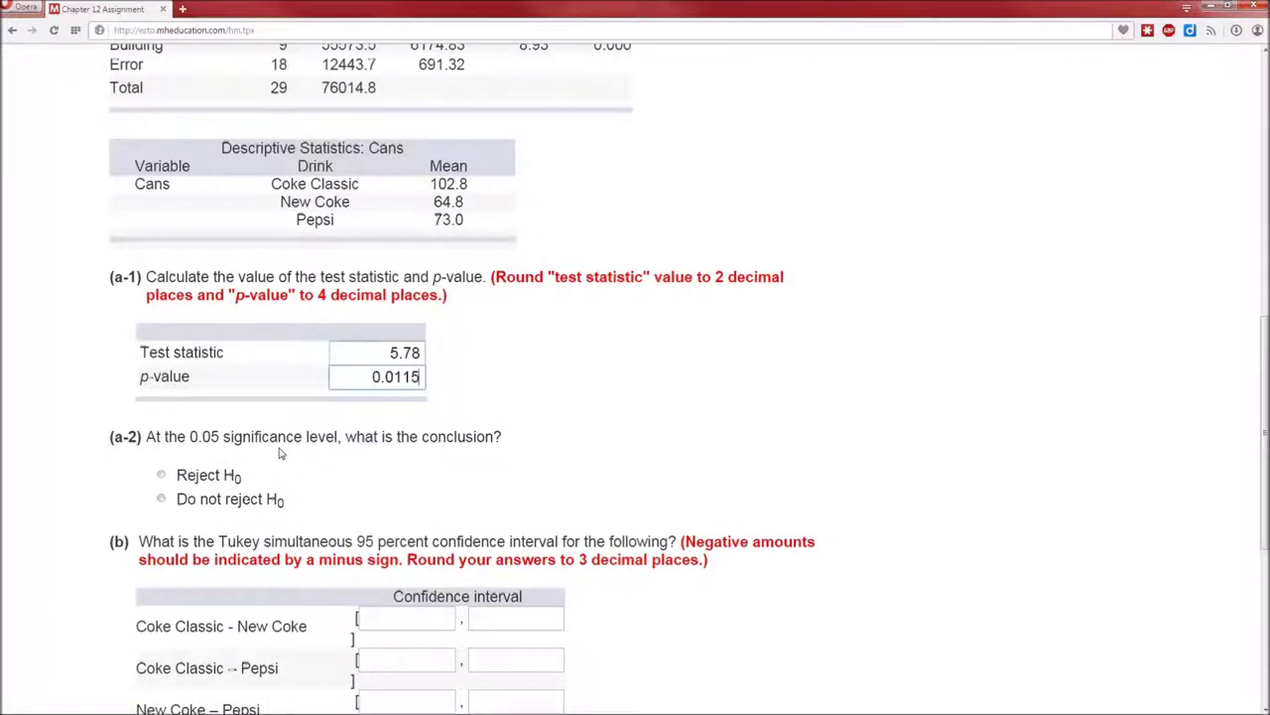
{"action": "left_click", "coordinate": [440, 454]}
{"action": "left_click", "coordinate": [162, 475]}
Fill in the Coke Classic - New Coke confidence interval with 7.982 and 68.018 from the Tukey Multiple Ranges table in Excel.
{"action": "scroll", "coordinate": [598, 460], "scroll_direction": "down", "scroll_amount": 3}
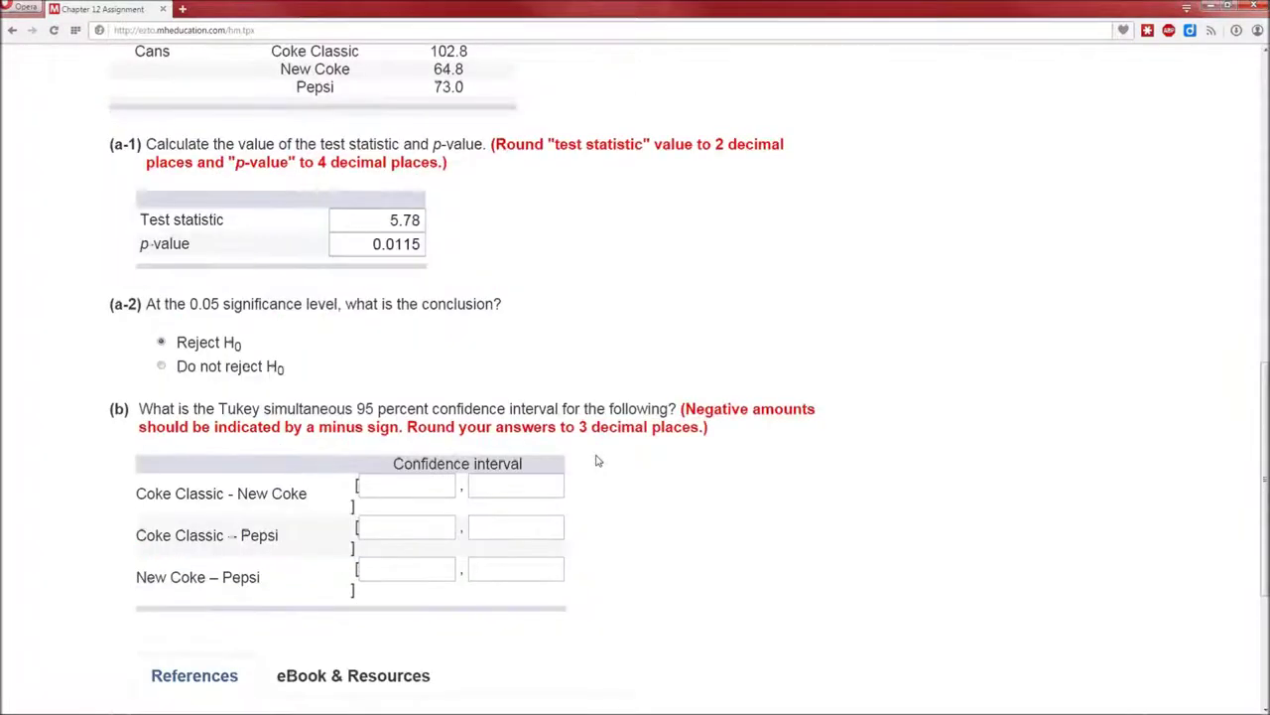
{"action": "left_click", "coordinate": [398, 490]}
{"action": "key", "text": "alt+Tab"}
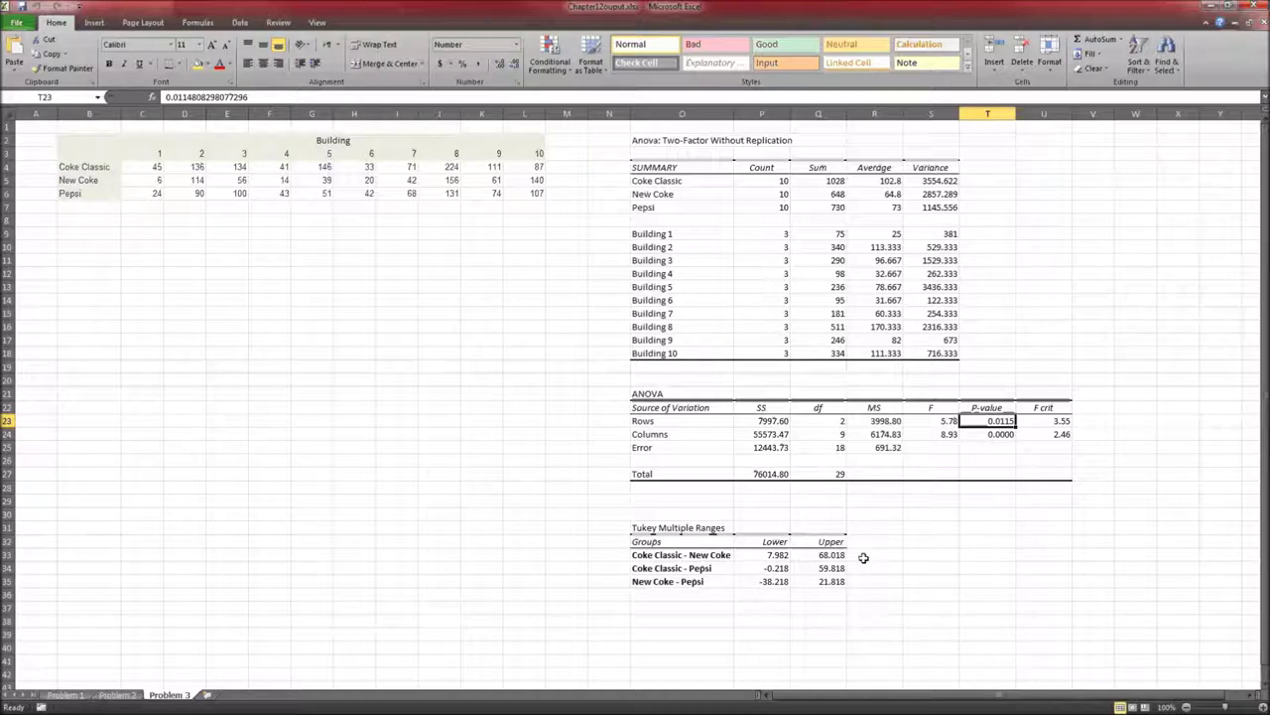
{"action": "key", "text": "alt+Tab"}
{"action": "type", "text": "7.982"}
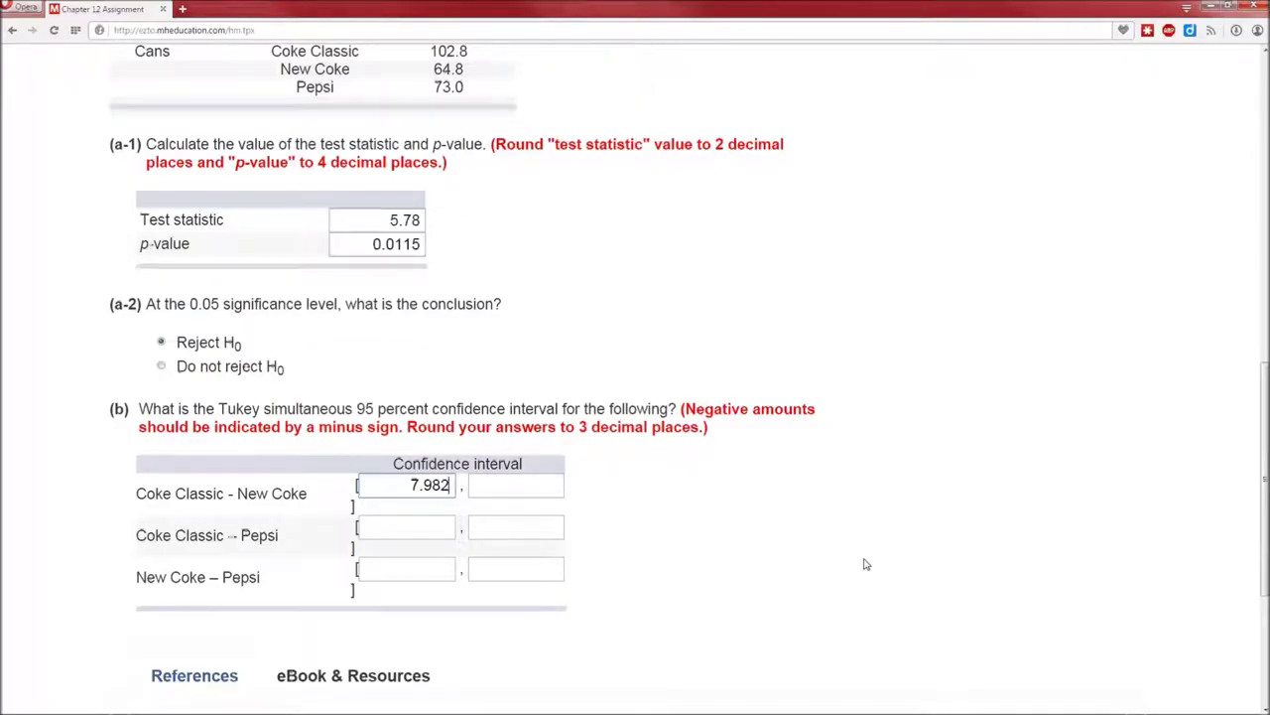
{"action": "key", "text": "alt+Tab"}
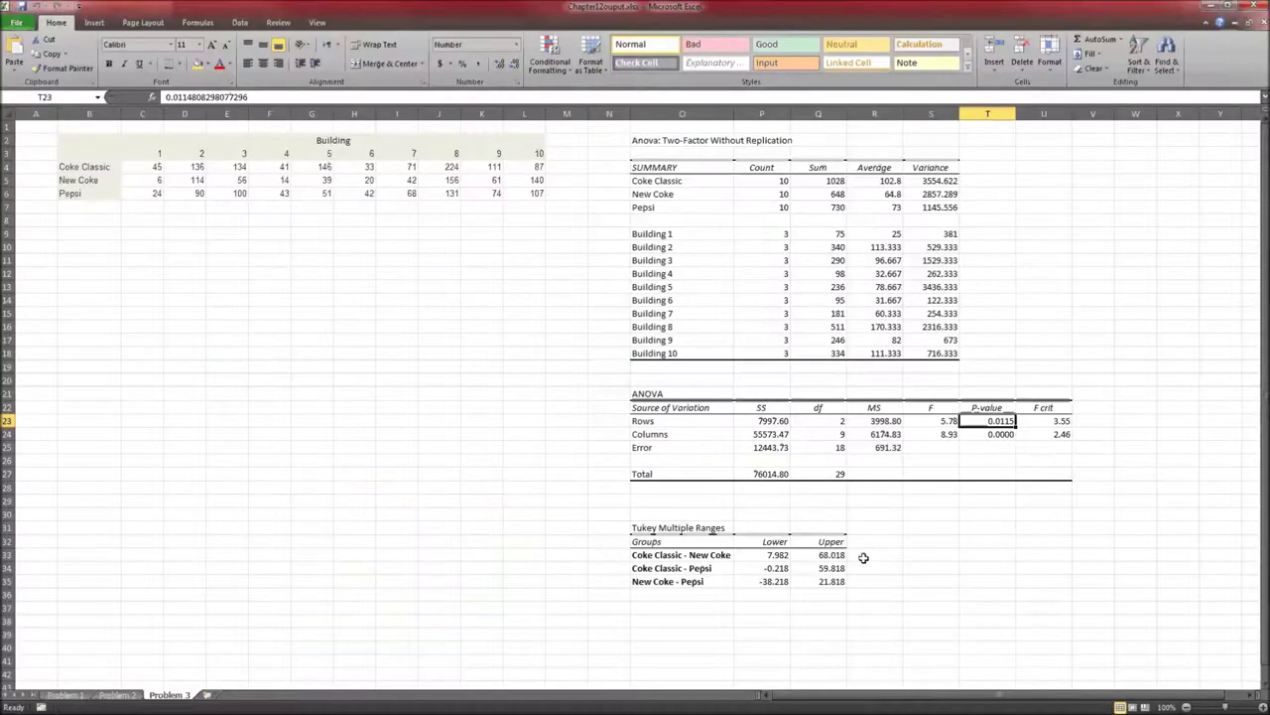
{"action": "key", "text": "alt+Tab"}
{"action": "key", "text": "Tab"}
{"action": "type", "text": "68.018"}
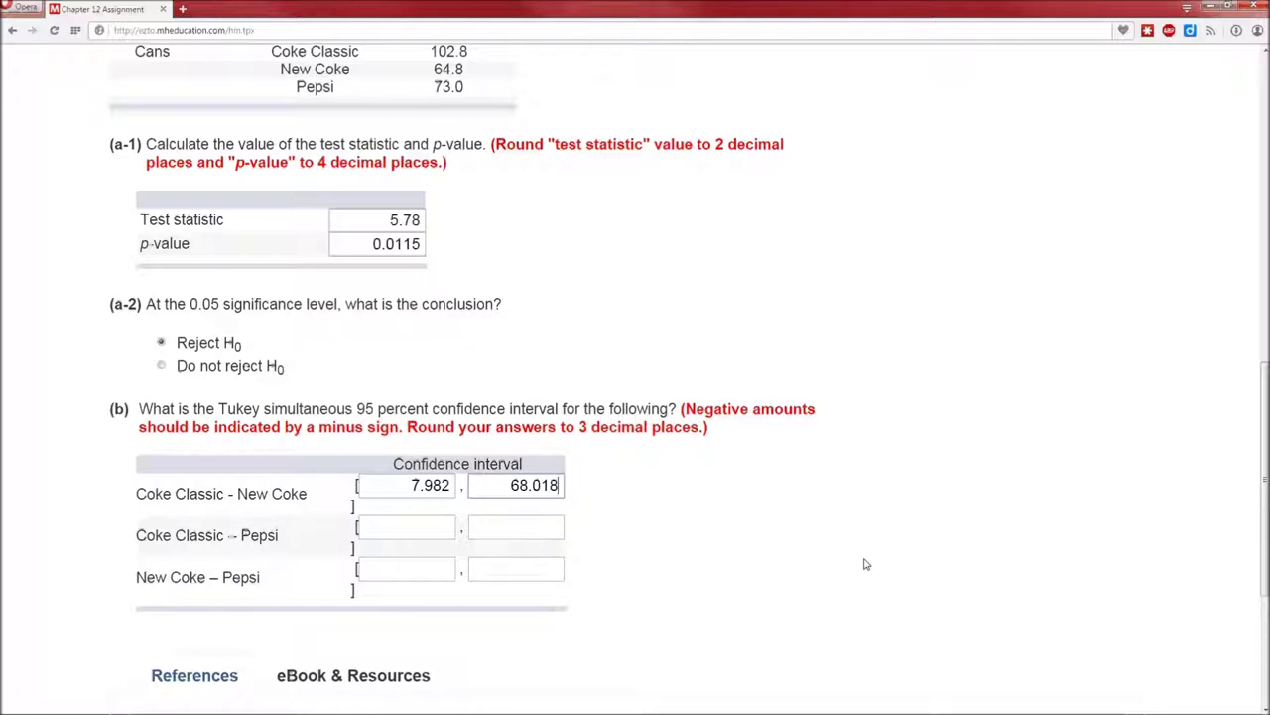
Fill in the Coke Classic – Pepsi confidence interval with -0.218 and 59.818, taken from the Tukey table in the Excel workbook.
{"action": "scroll", "coordinate": [865, 564], "scroll_direction": "up", "scroll_amount": 3}
{"action": "scroll", "coordinate": [735, 491], "scroll_direction": "up", "scroll_amount": 4}
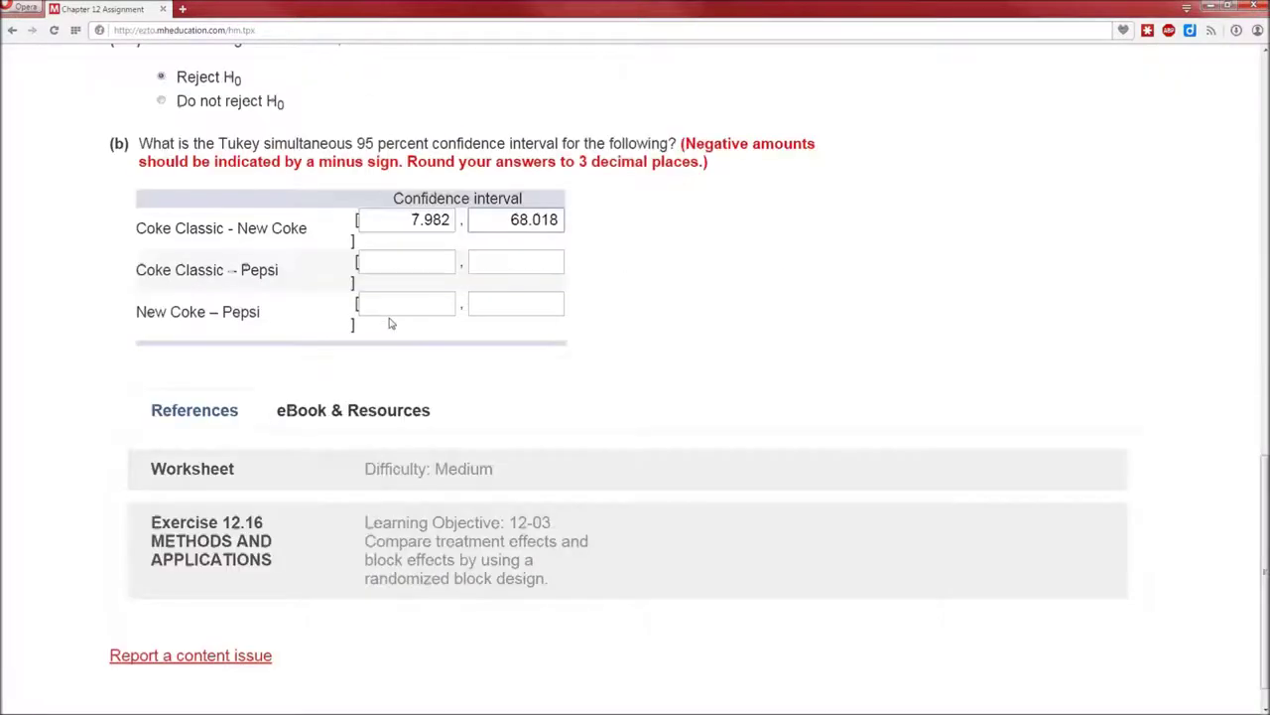
{"action": "scroll", "coordinate": [391, 322], "scroll_direction": "up", "scroll_amount": 1}
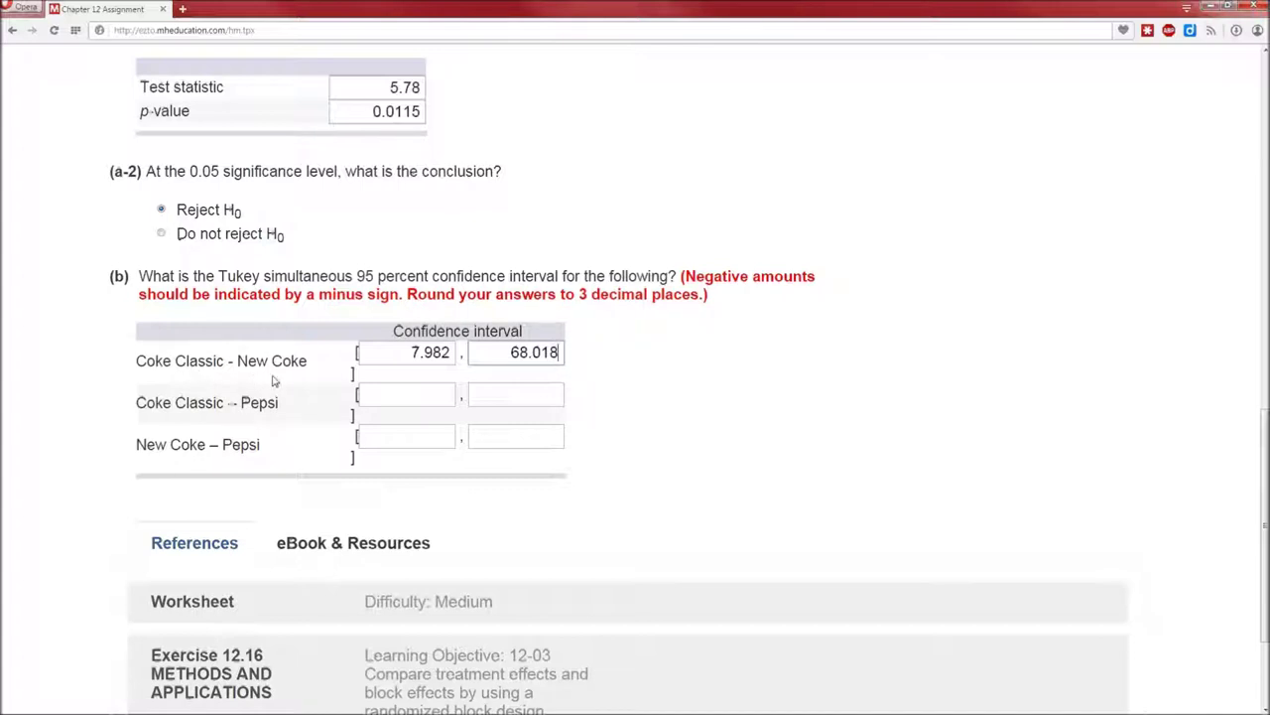
{"action": "left_click", "coordinate": [418, 388]}
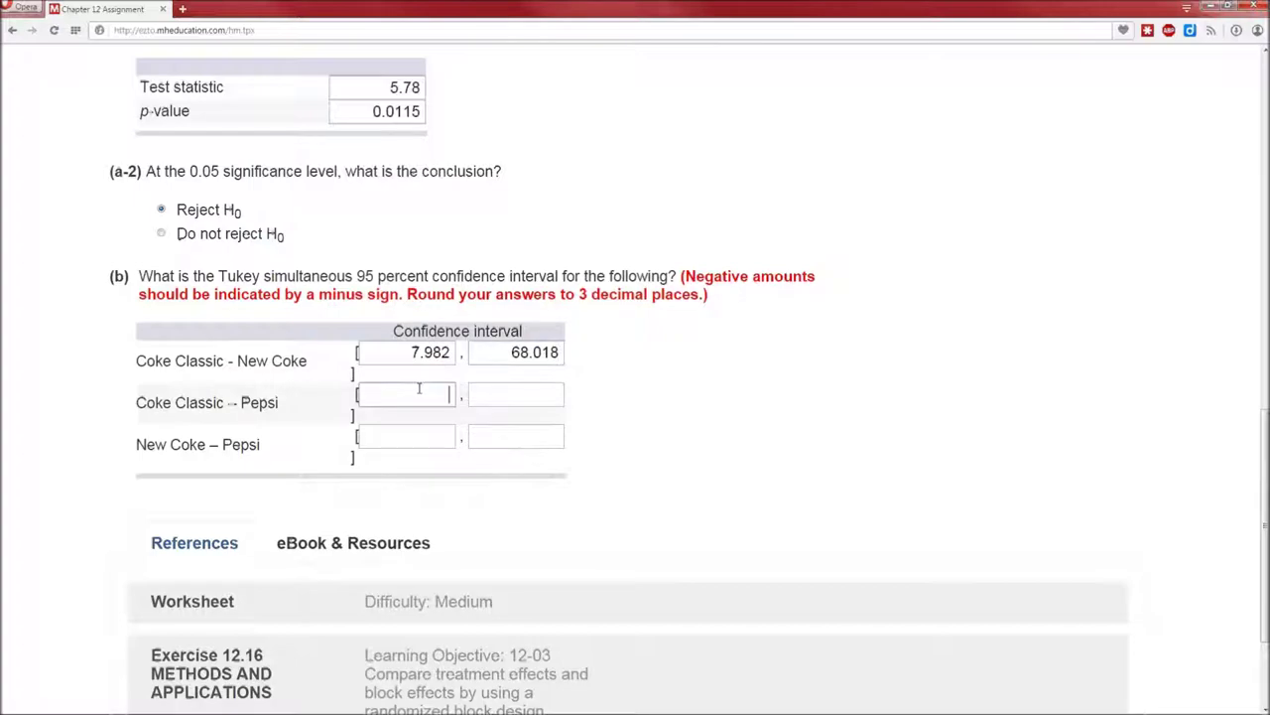
{"action": "key", "text": "alt+Tab"}
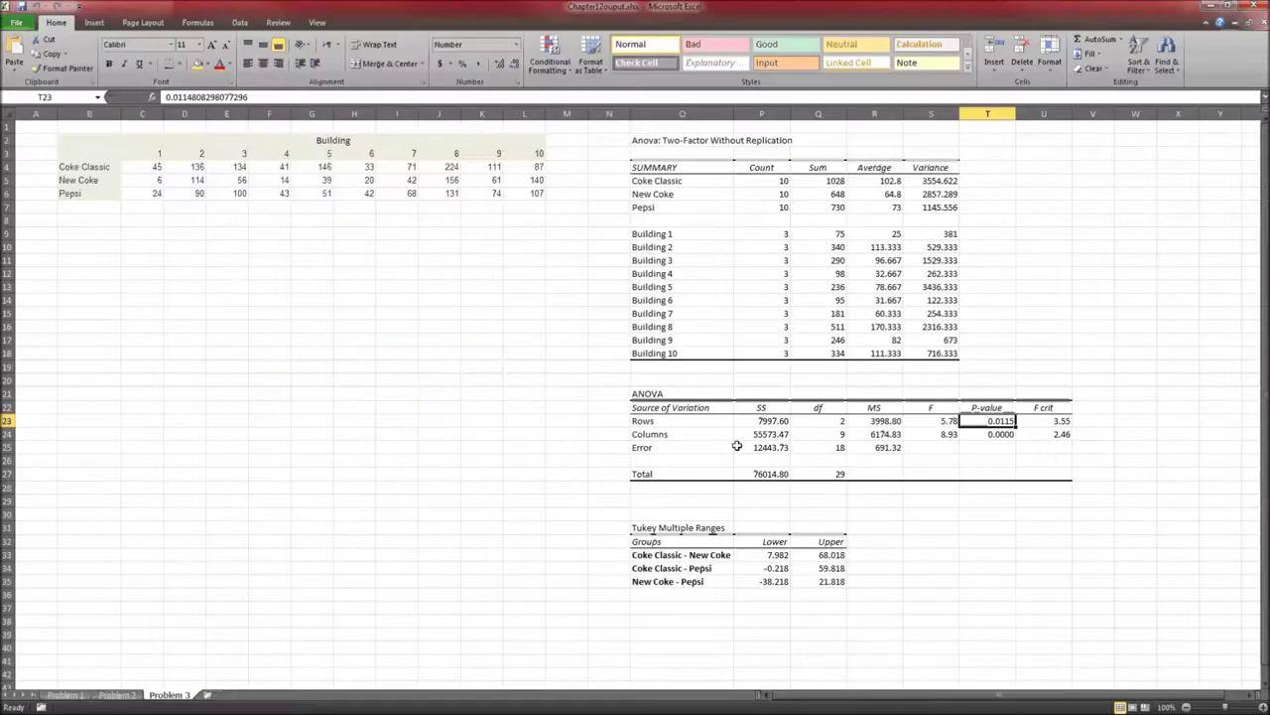
{"action": "left_click", "coordinate": [872, 568]}
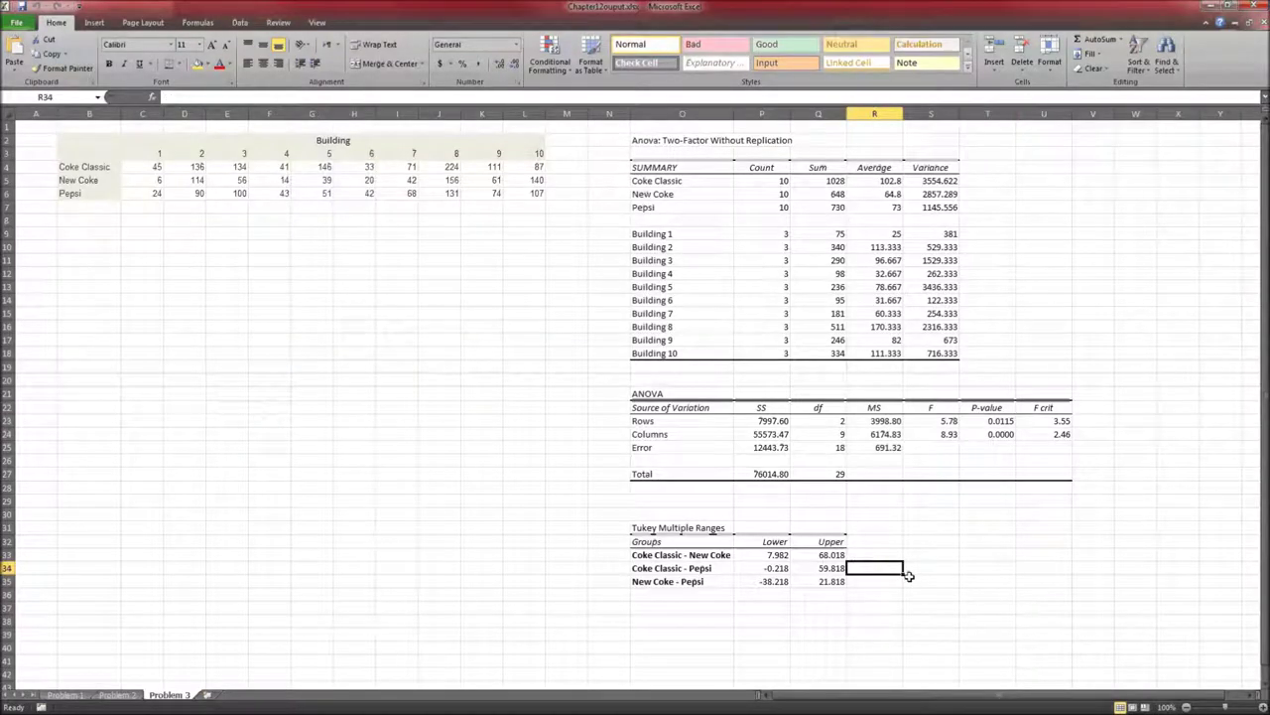
{"action": "key", "text": "alt+Tab"}
{"action": "type", "text": "-0.218"}
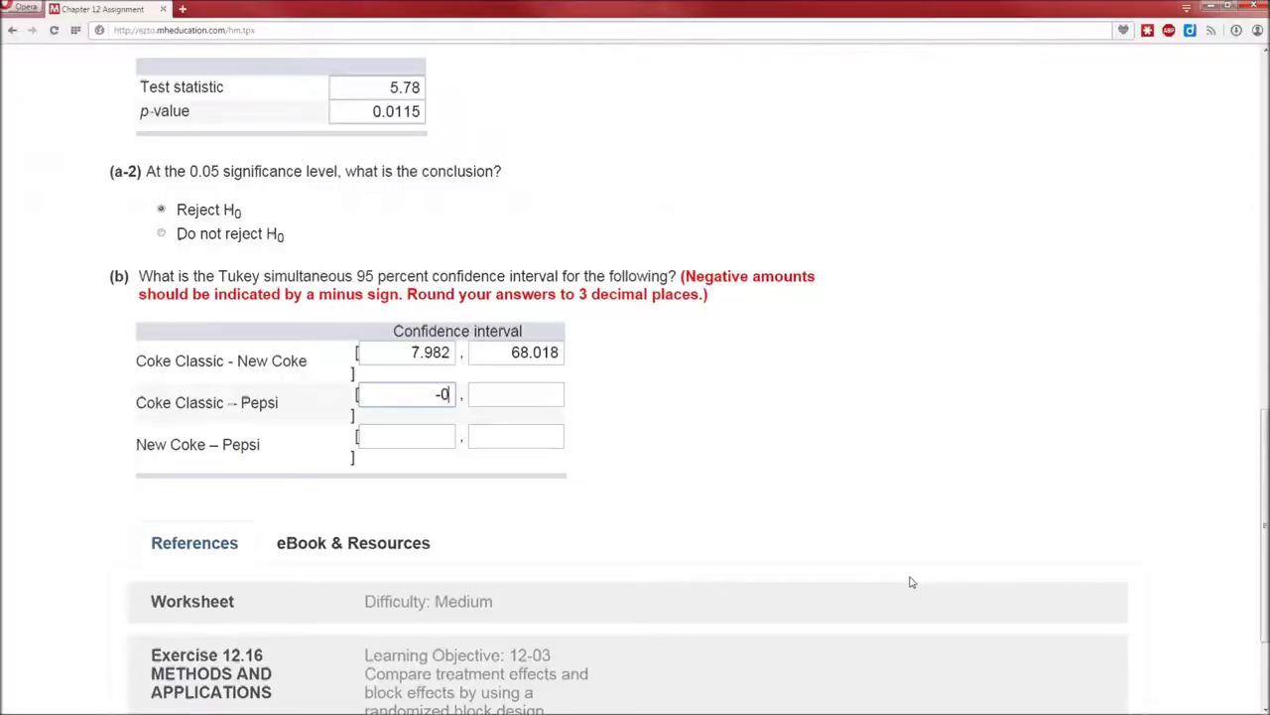
{"action": "key", "text": "Tab"}
{"action": "key", "text": "alt+Tab"}
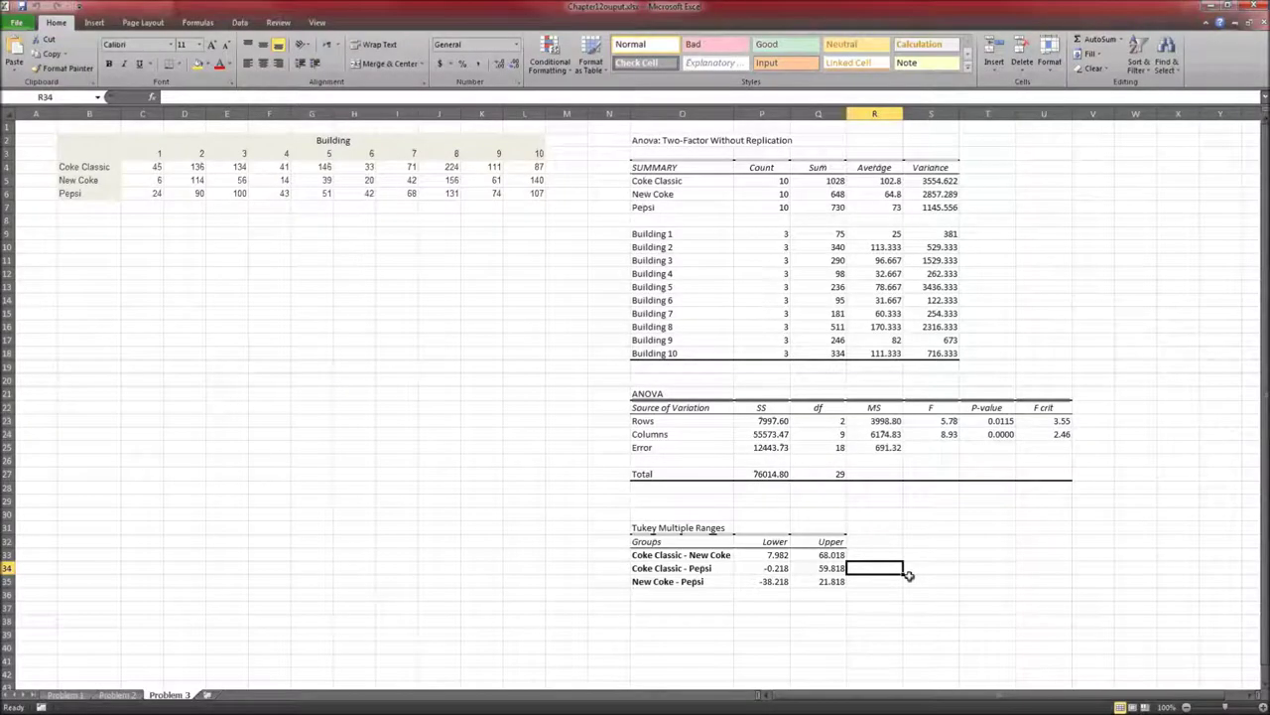
{"action": "key", "text": "alt+Tab"}
{"action": "type", "text": "59.818"}
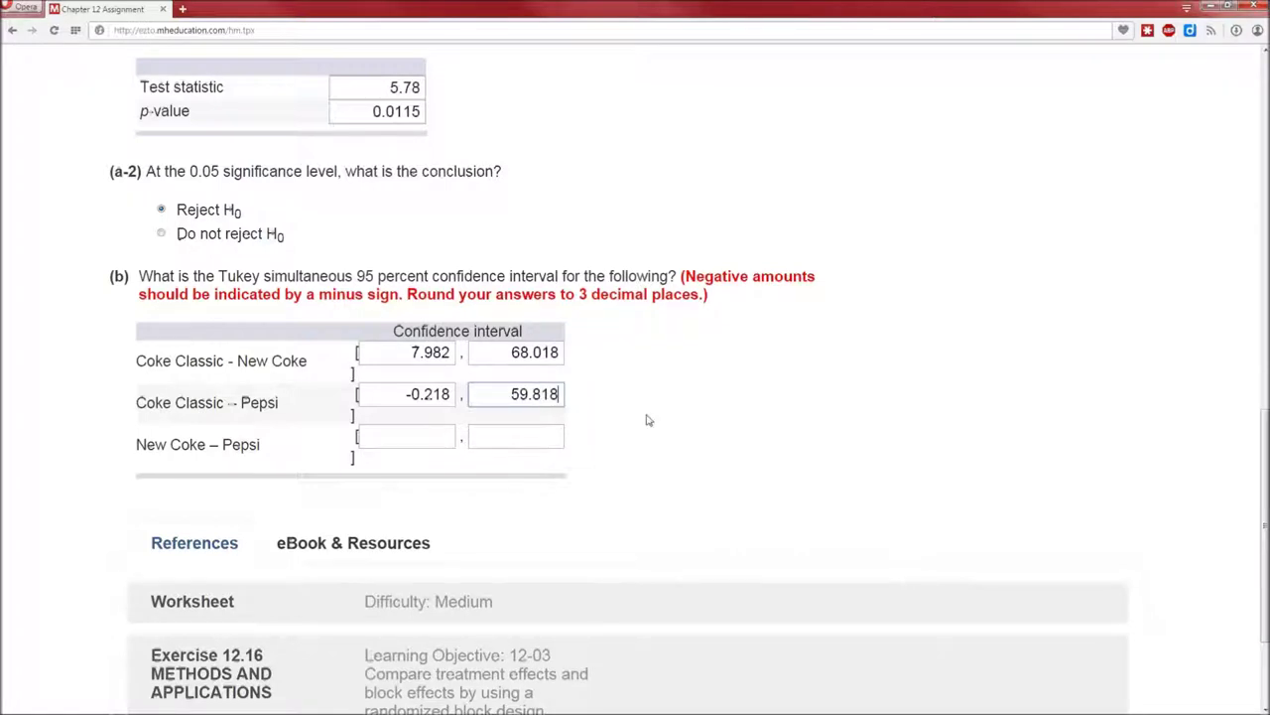
{"action": "left_click", "coordinate": [591, 399]}
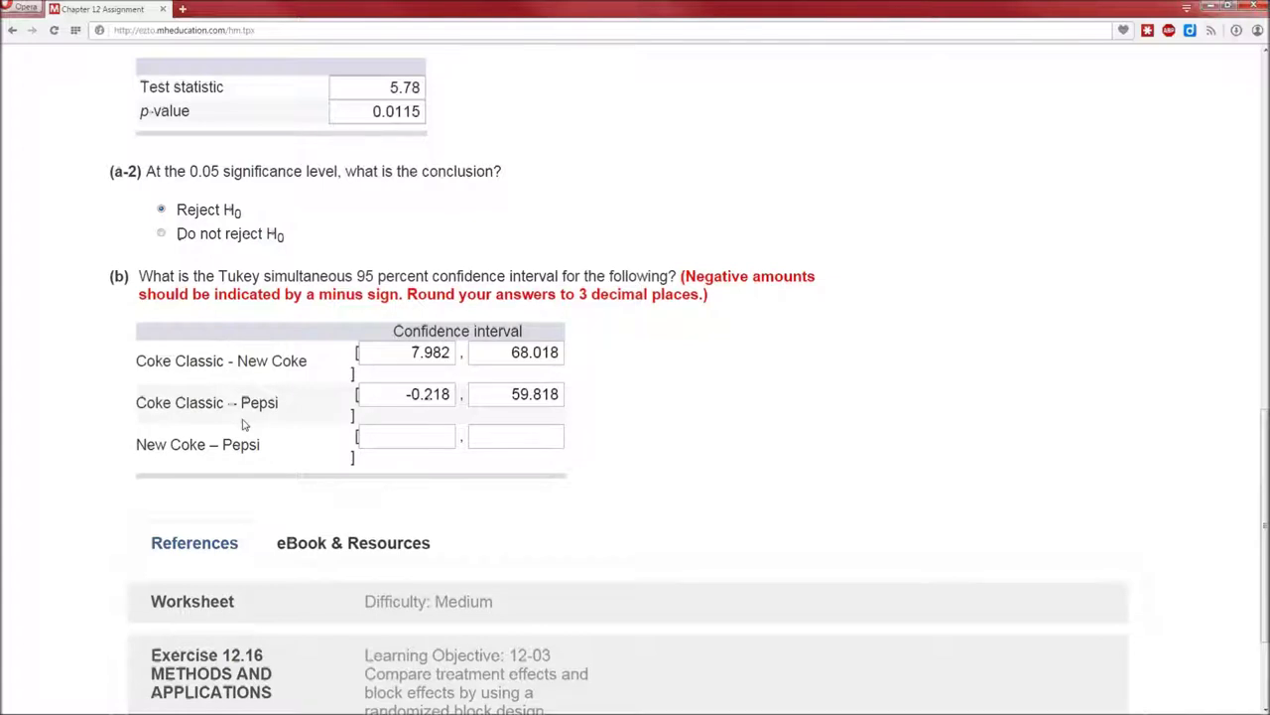
Fill in the New Coke – Pepsi confidence interval with -38.218 and 21.818, checking both bounds against the Excel Tukey table.
{"action": "left_click", "coordinate": [418, 440]}
{"action": "key", "text": "alt+Tab"}
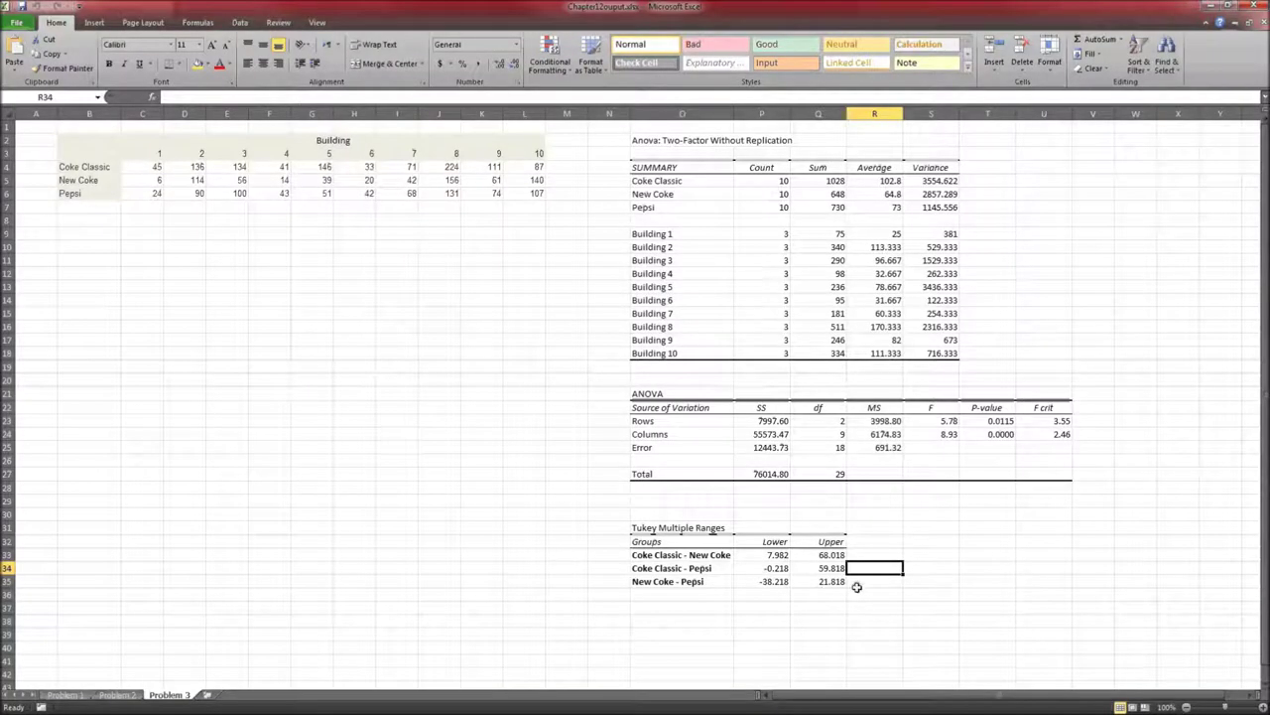
{"action": "key", "text": "Down"}
{"action": "key", "text": "alt+Tab"}
{"action": "type", "text": "-38.218"}
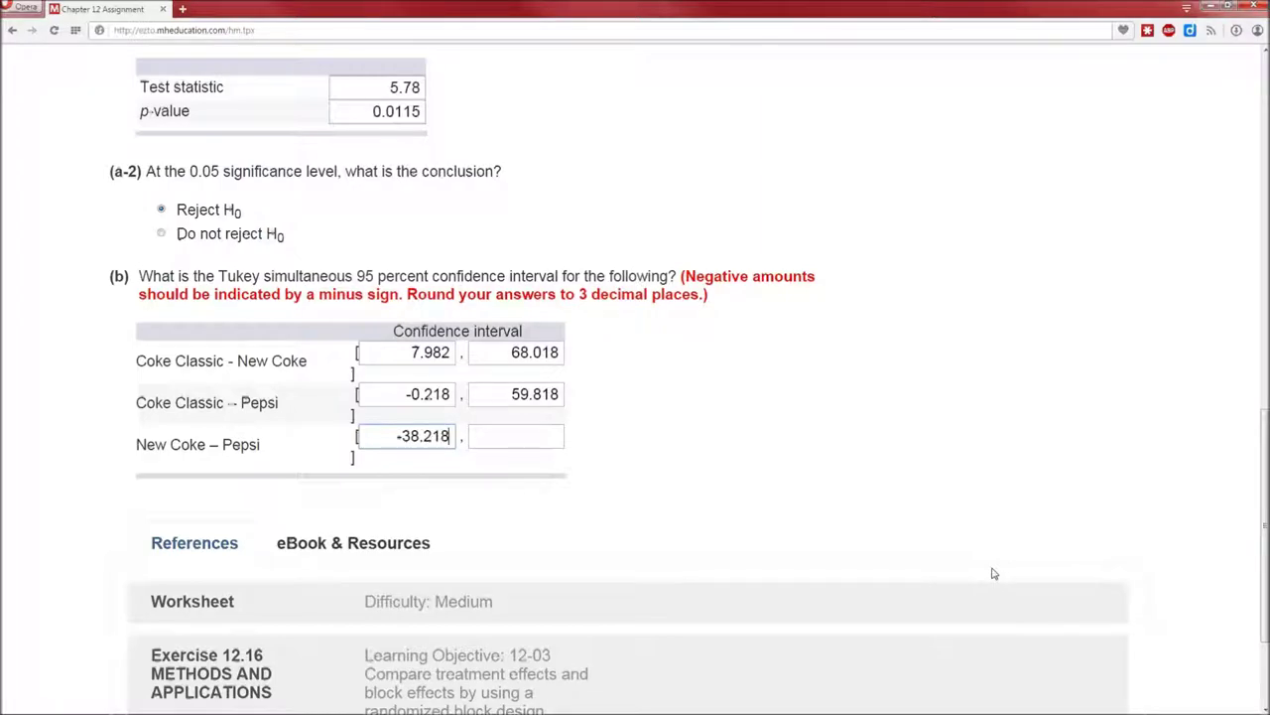
{"action": "key", "text": "Tab"}
{"action": "key", "text": "alt+Tab"}
{"action": "key", "text": "alt+Tab"}
{"action": "type", "text": "21.818"}
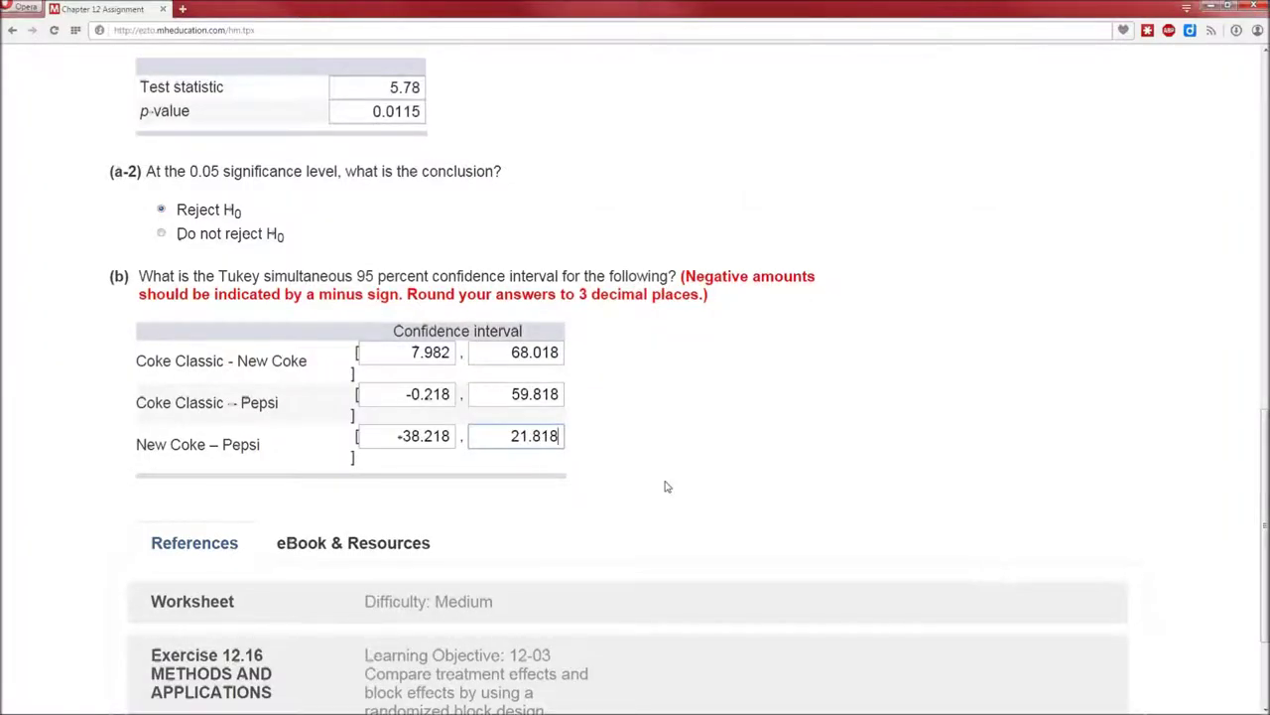
{"action": "left_click", "coordinate": [590, 452]}
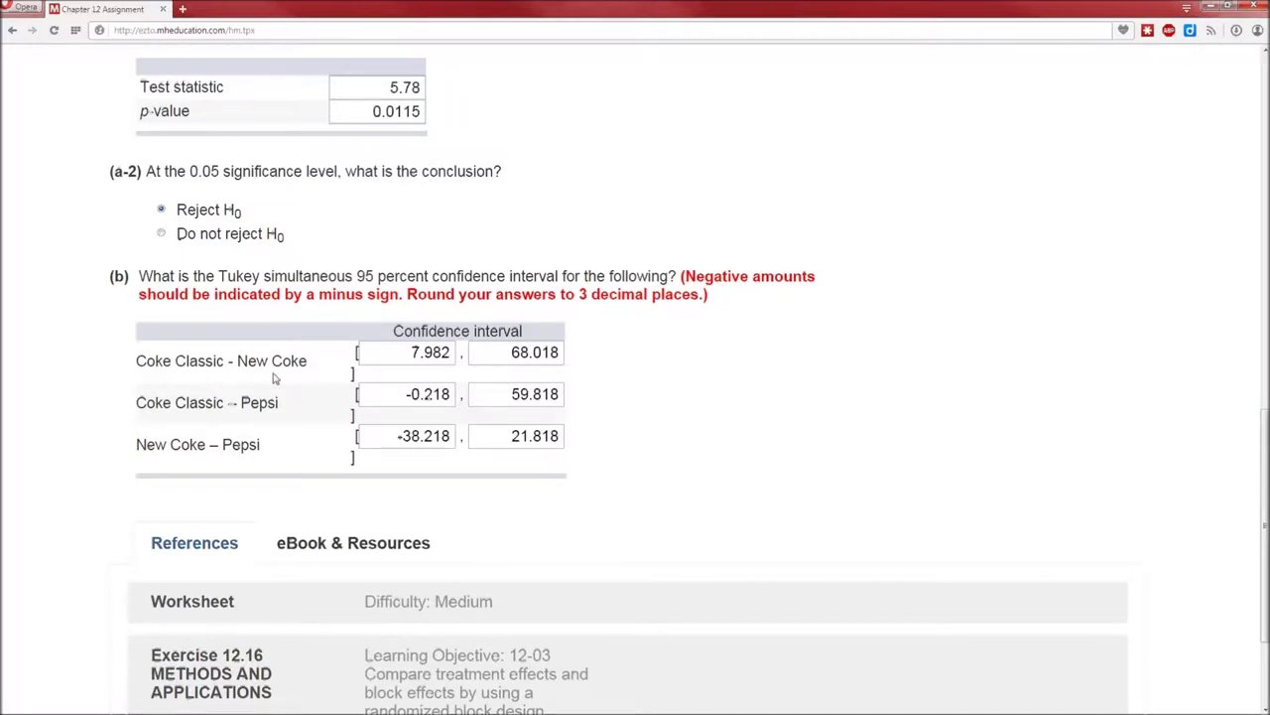
Review the exercise text and data tables, and look through the Problem 2, Problem 1 and Problem 3 output sheets in Excel.
{"action": "scroll", "coordinate": [275, 377], "scroll_direction": "up", "scroll_amount": 5}
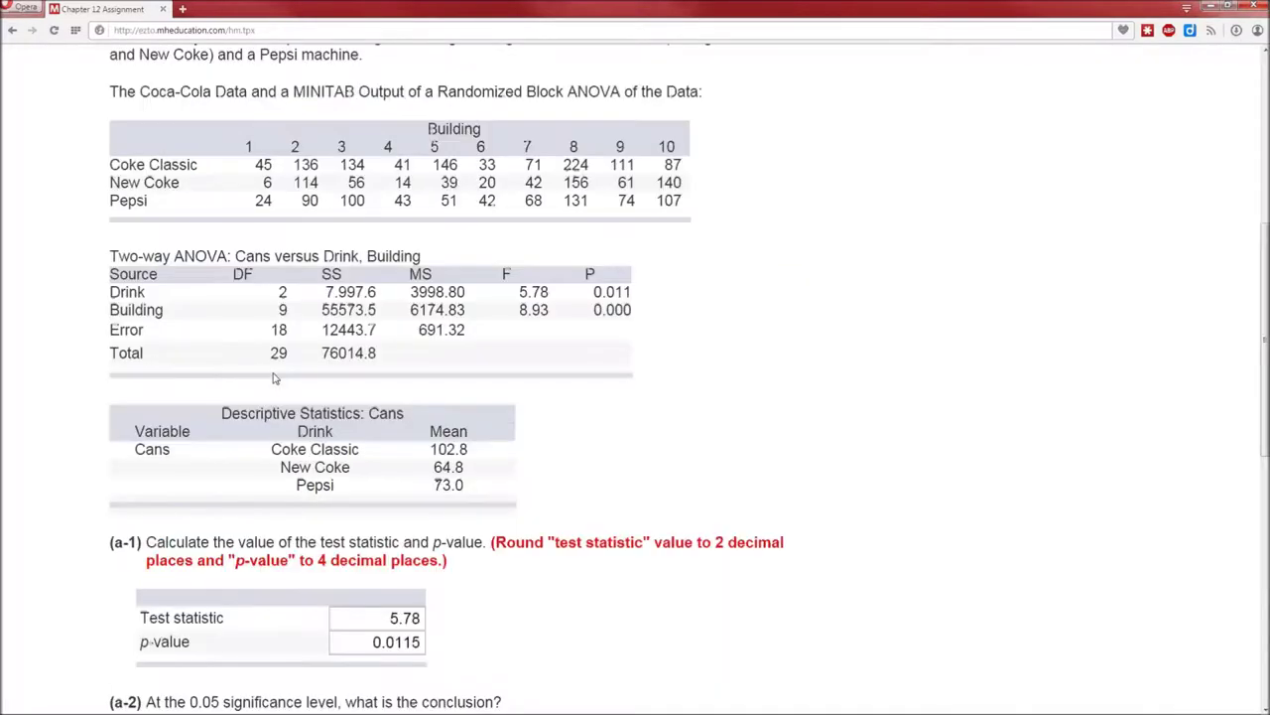
{"action": "scroll", "coordinate": [275, 377], "scroll_direction": "up", "scroll_amount": 3}
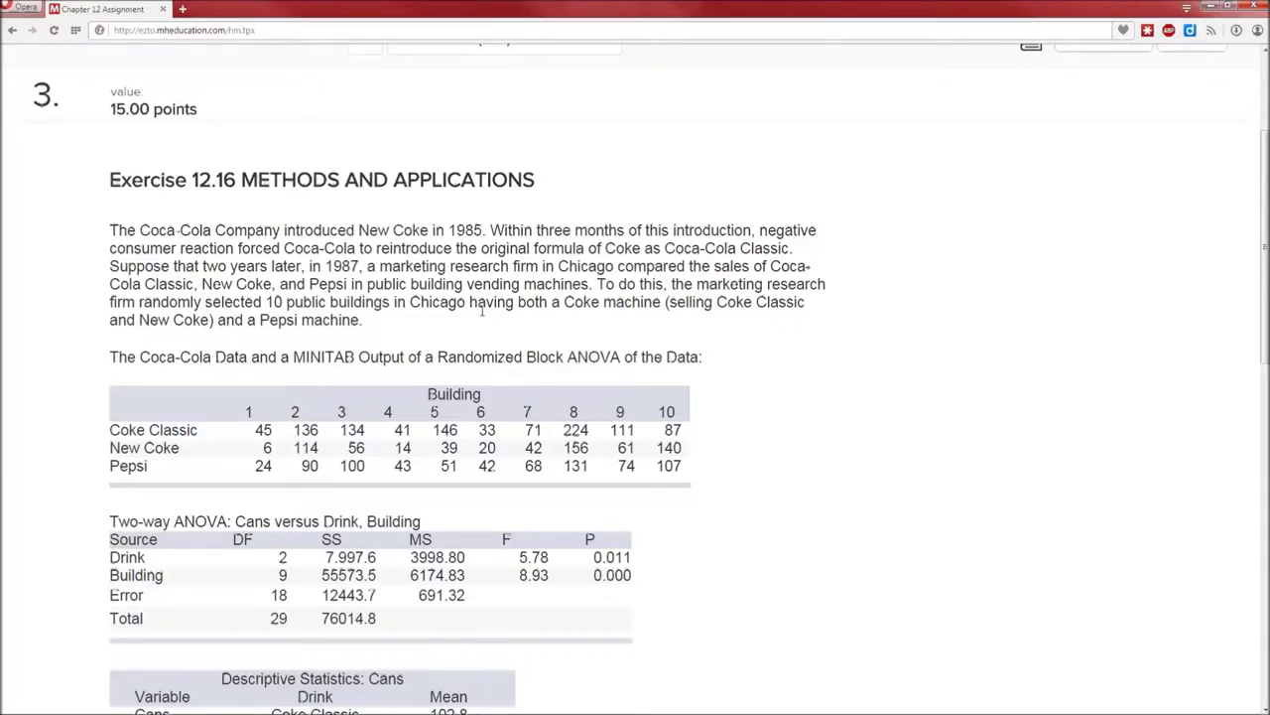
{"action": "scroll", "coordinate": [482, 310], "scroll_direction": "up", "scroll_amount": 2}
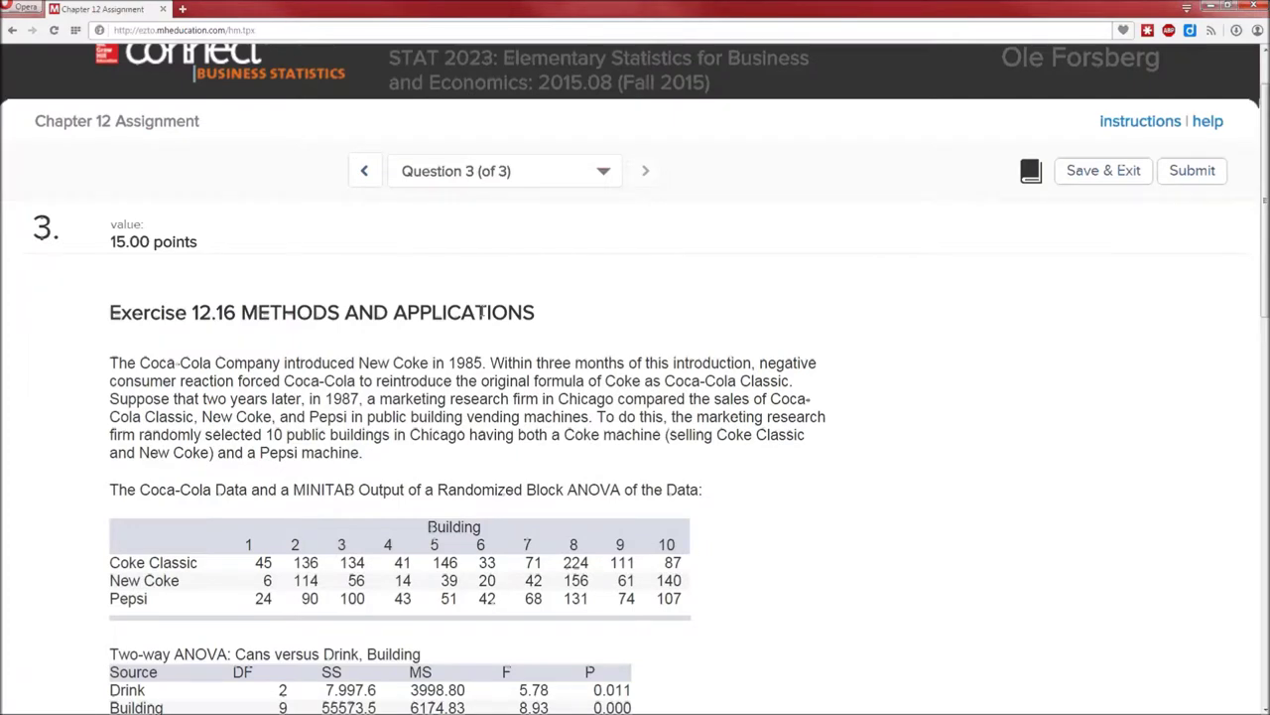
{"action": "scroll", "coordinate": [1010, 472], "scroll_direction": "down", "scroll_amount": 2}
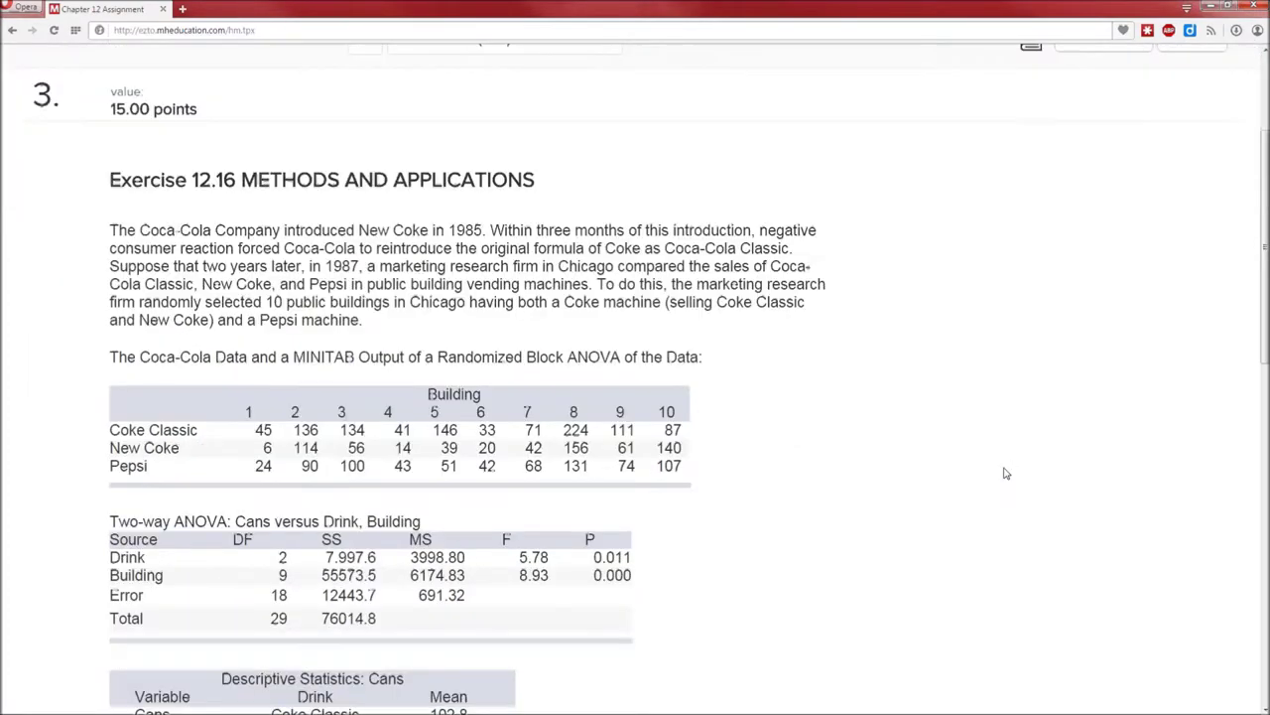
{"action": "key", "text": "alt+Tab"}
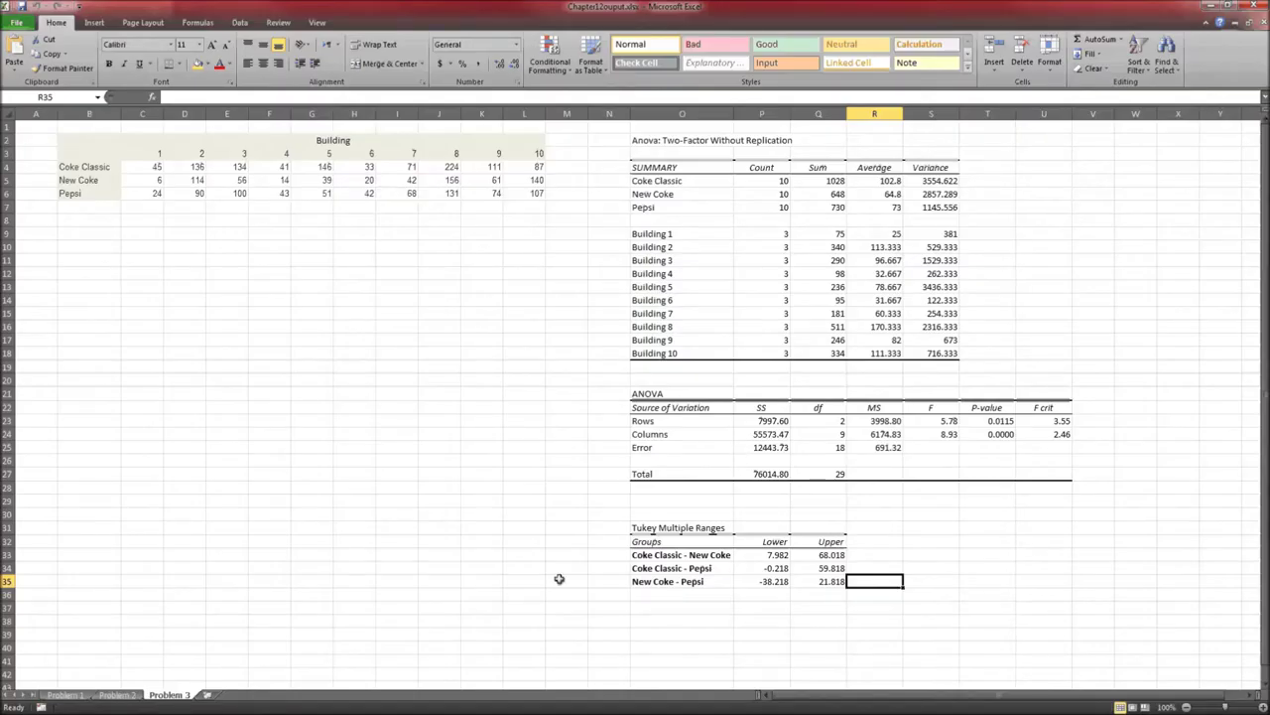
{"action": "left_click", "coordinate": [117, 695]}
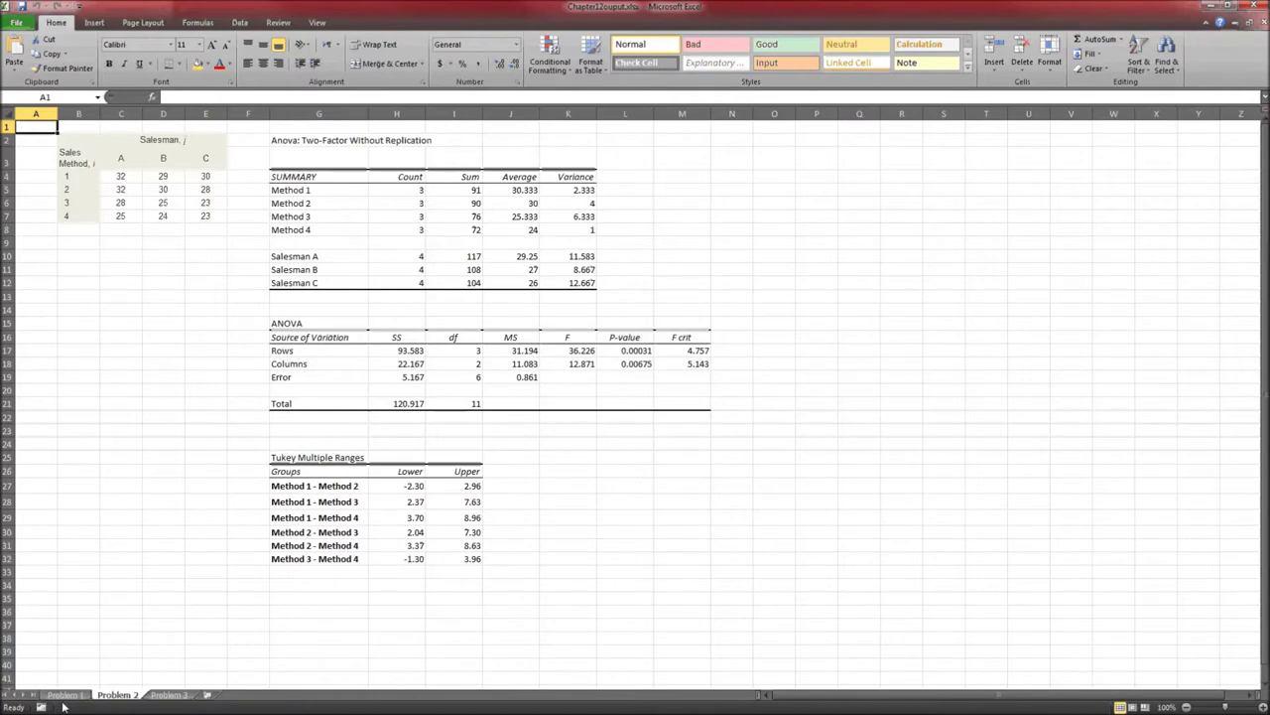
{"action": "left_click", "coordinate": [64, 694]}
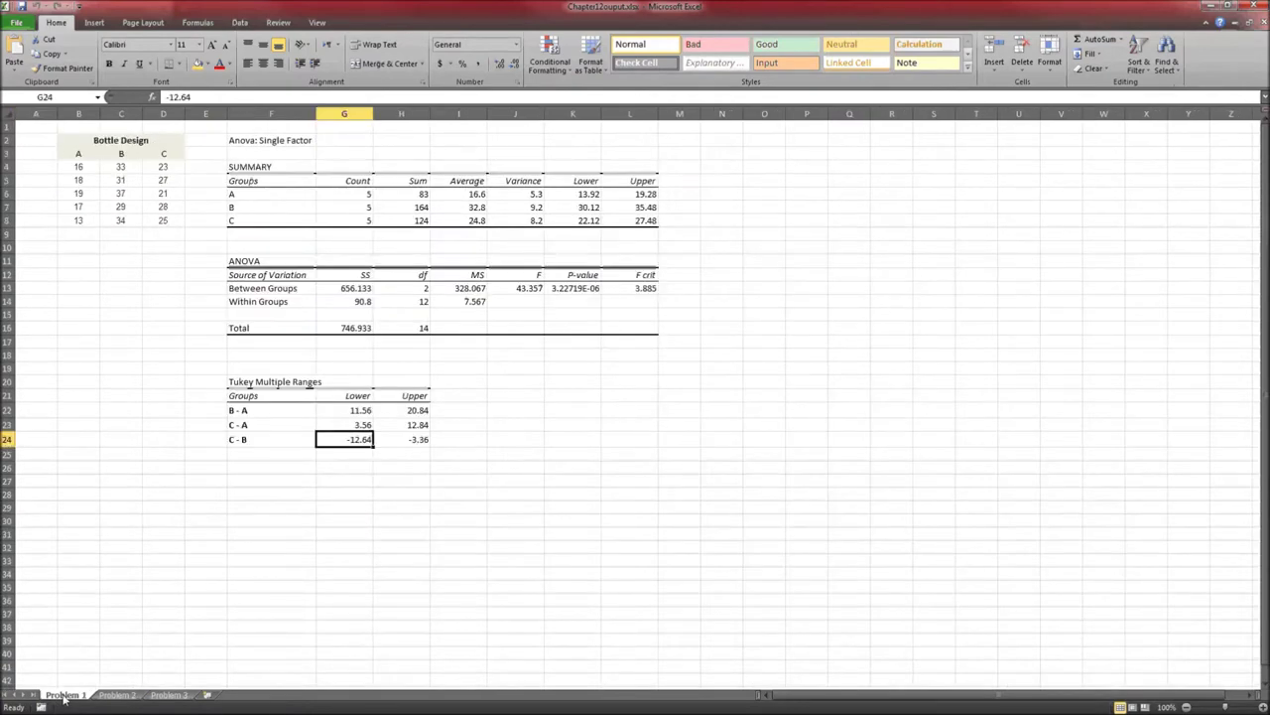
{"action": "left_click", "coordinate": [165, 695]}
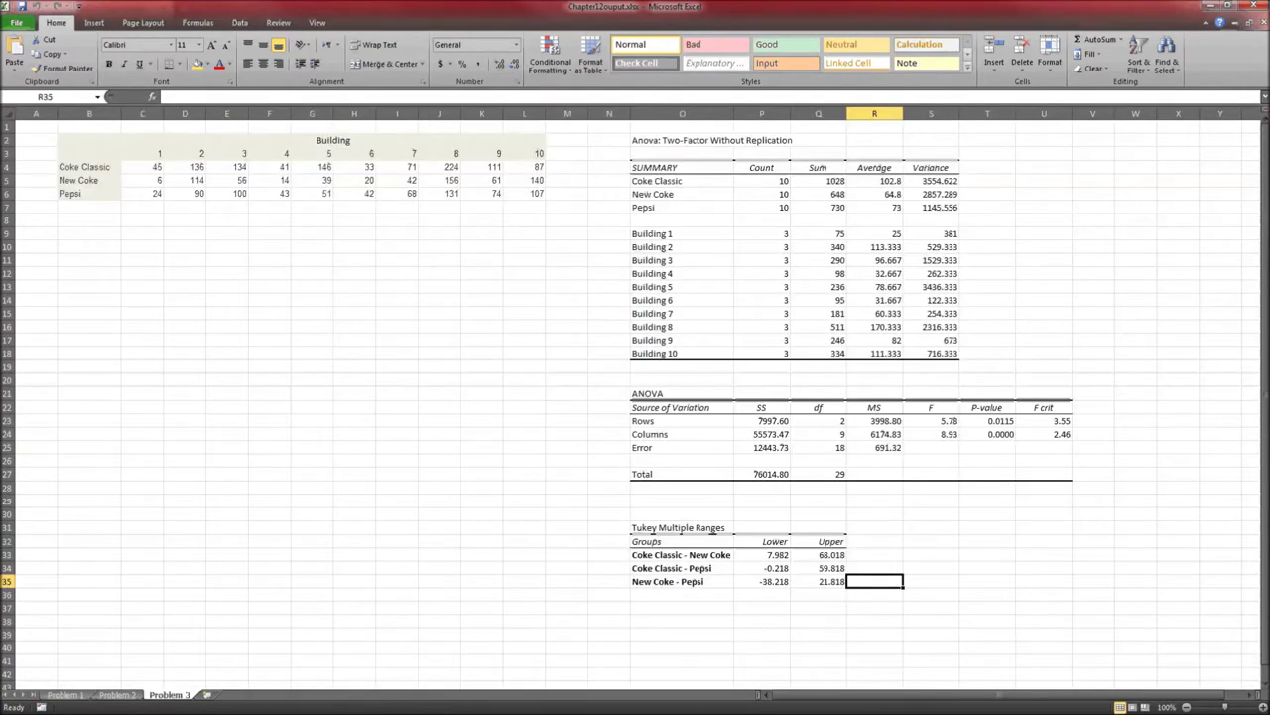